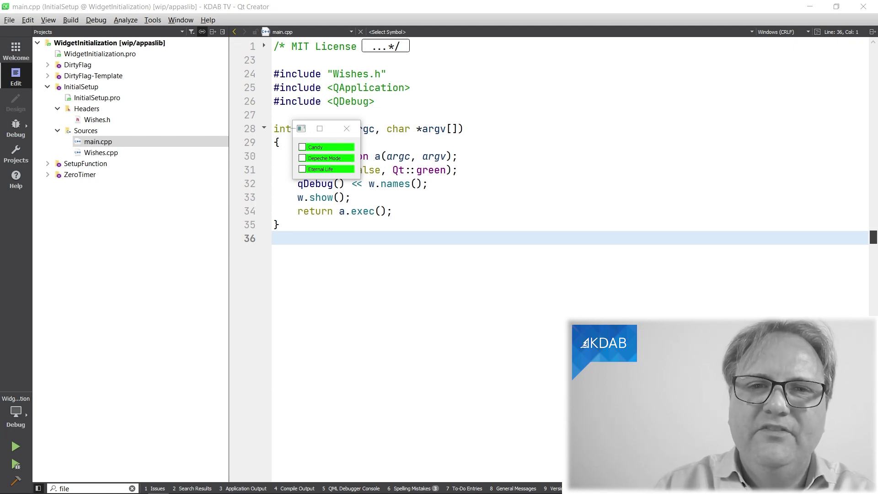
Step: Close the Wishes app and follow Wishes from main.cpp to its declaration in Wishes.h
{"action": "key", "text": "alt+Tab"}
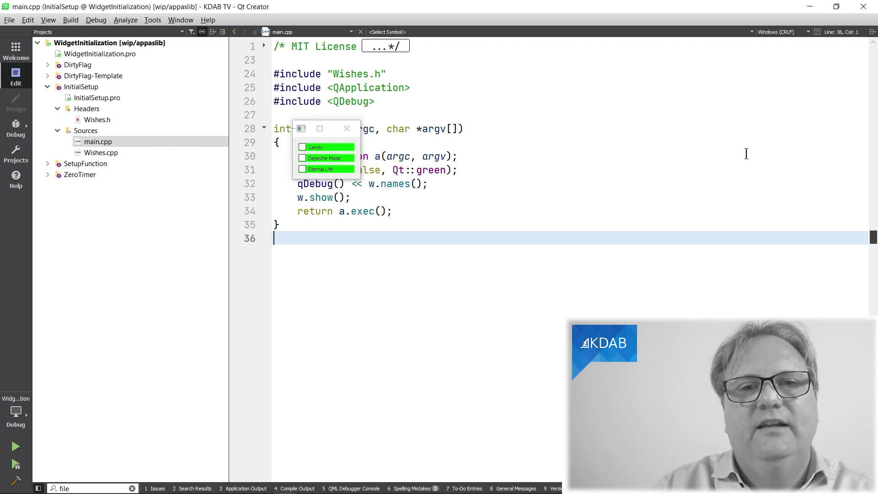
{"action": "left_click", "coordinate": [346, 128]}
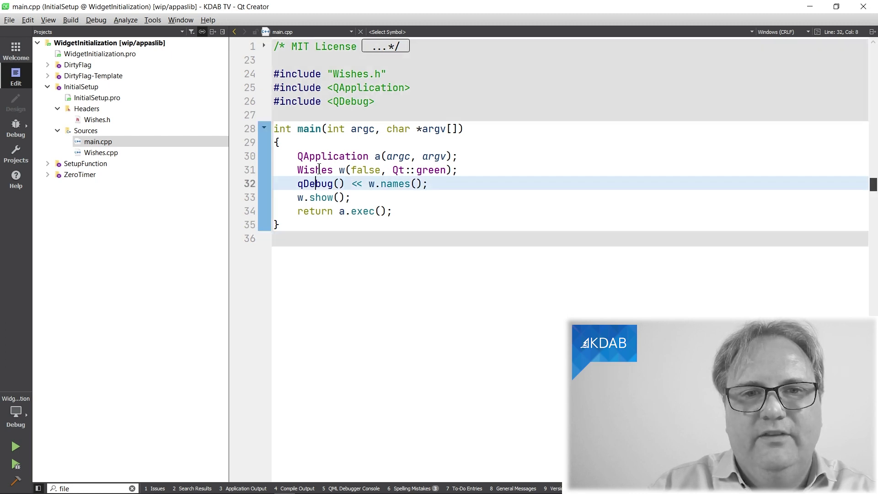
{"action": "left_click", "coordinate": [316, 172], "text": "ctrl"}
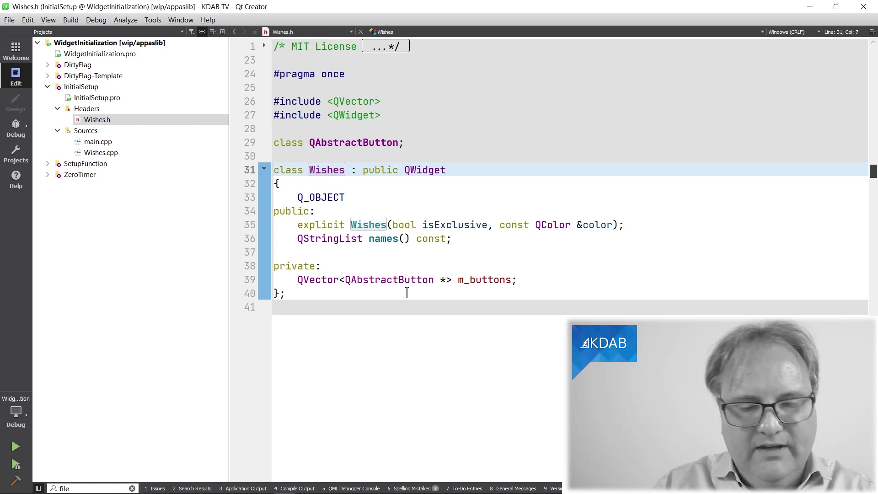
{"action": "key", "text": "F4"}
{"action": "scroll", "coordinate": [537, 176], "scroll_direction": "down", "scroll_amount": 1}
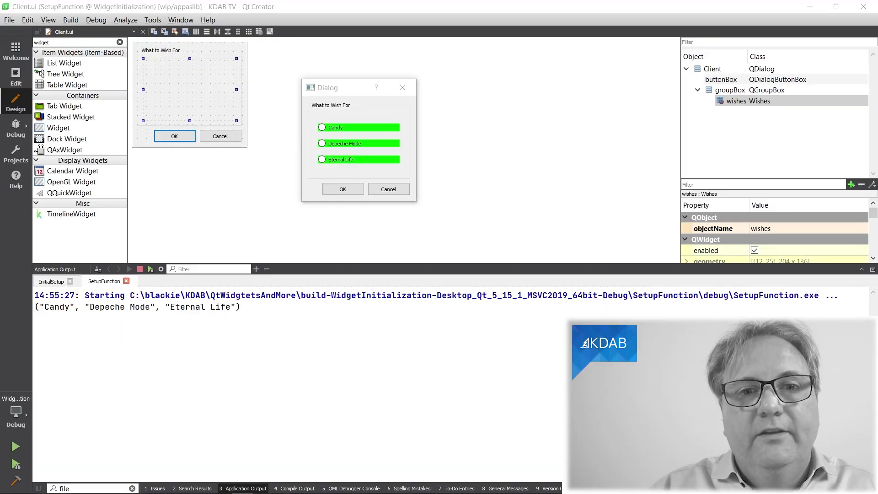
Step: Close the running Wishes dialog and hide the output and property panes
{"action": "left_click", "coordinate": [327, 121]}
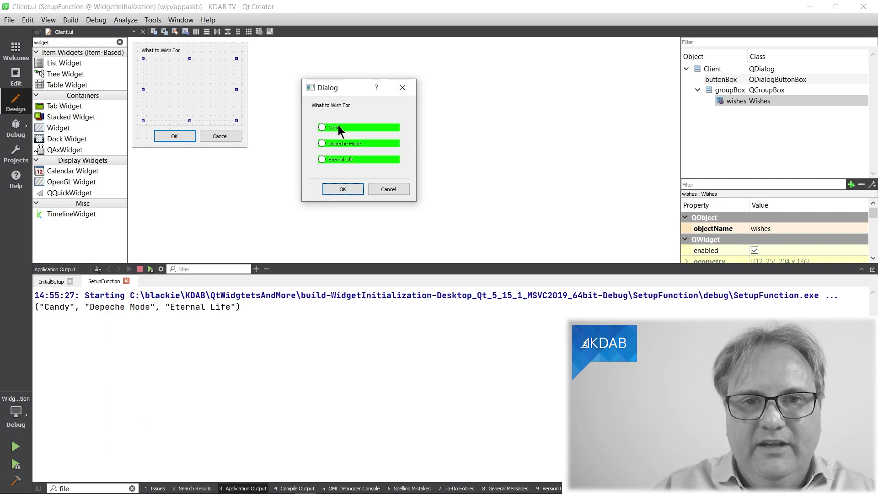
{"action": "left_click", "coordinate": [222, 84]}
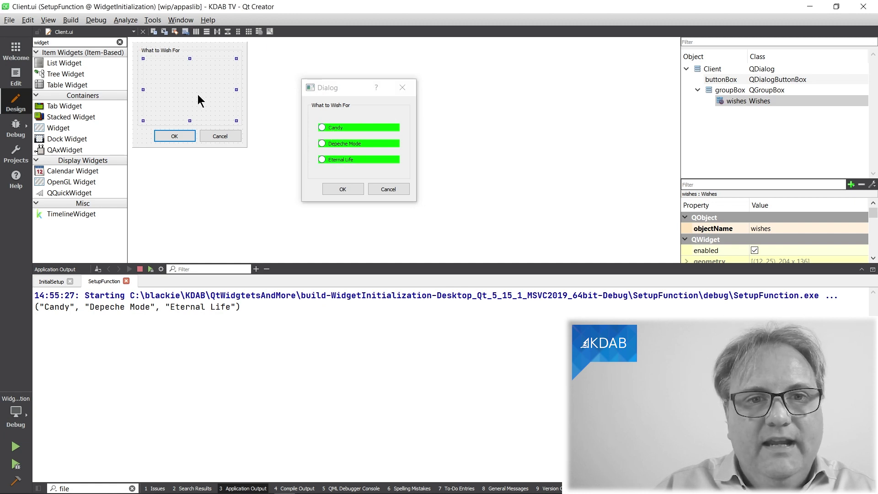
{"action": "key", "text": "Escape"}
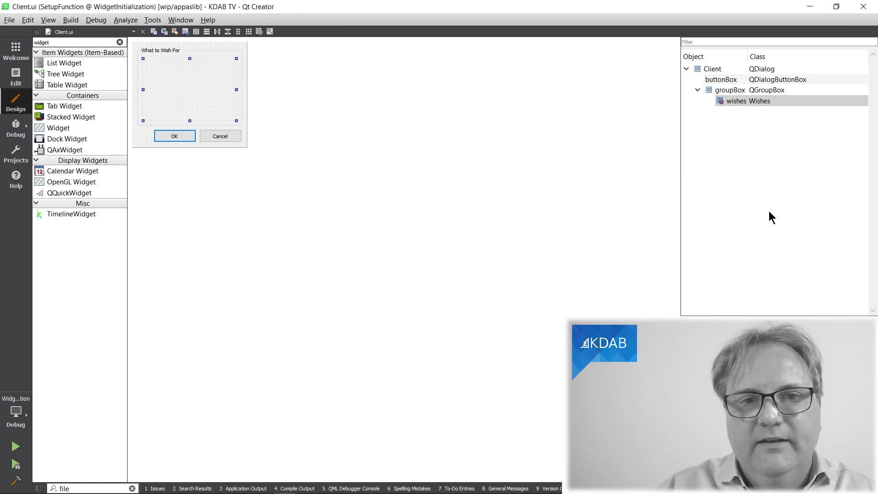
{"action": "left_click", "coordinate": [759, 101]}
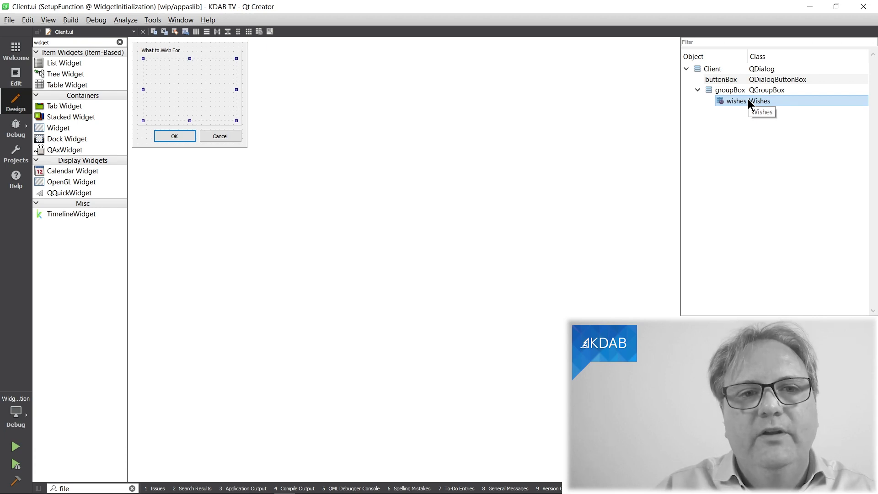
Step: Open the SetupFunction project's Wishes.h through the Ctrl+K locator
{"action": "key", "text": "ctrl+k"}
{"action": "type", "text": "wi"}
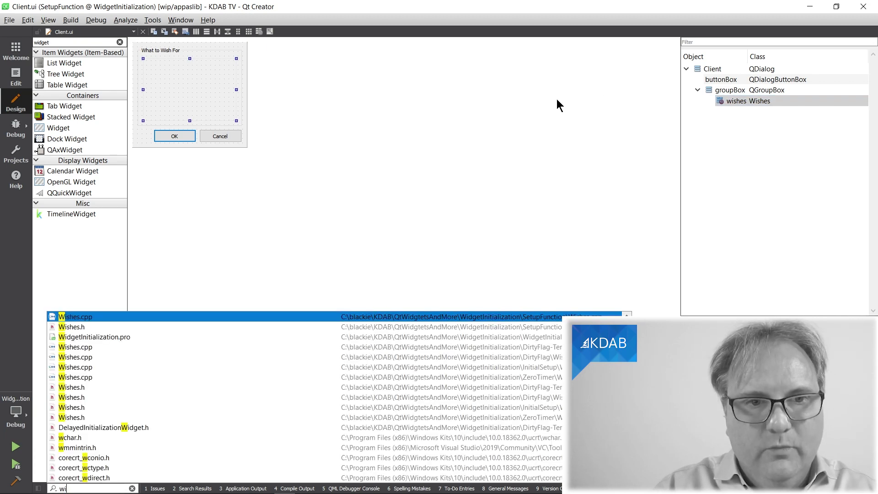
{"action": "type", "text": "s"}
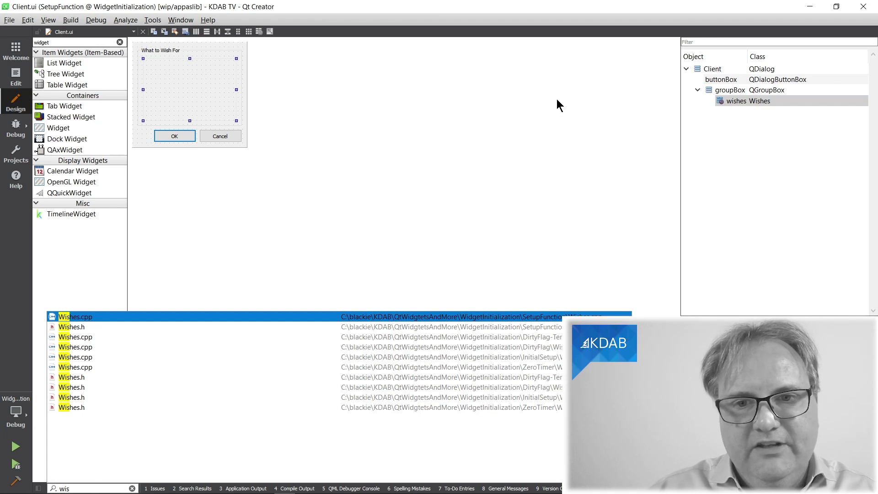
{"action": "key", "text": "Down"}
{"action": "key", "text": "Return"}
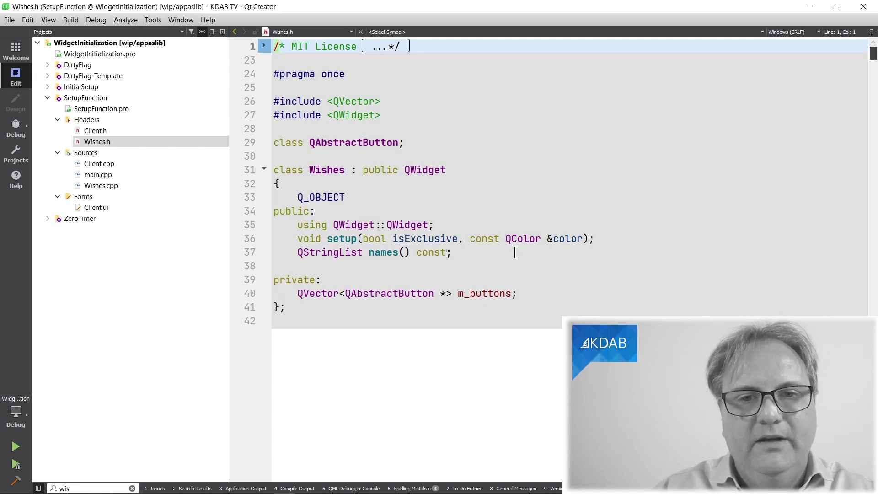
Step: Open SetupFunction's Client.cpp, where wishes is set up as exclusive and green
{"action": "key", "text": "F4"}
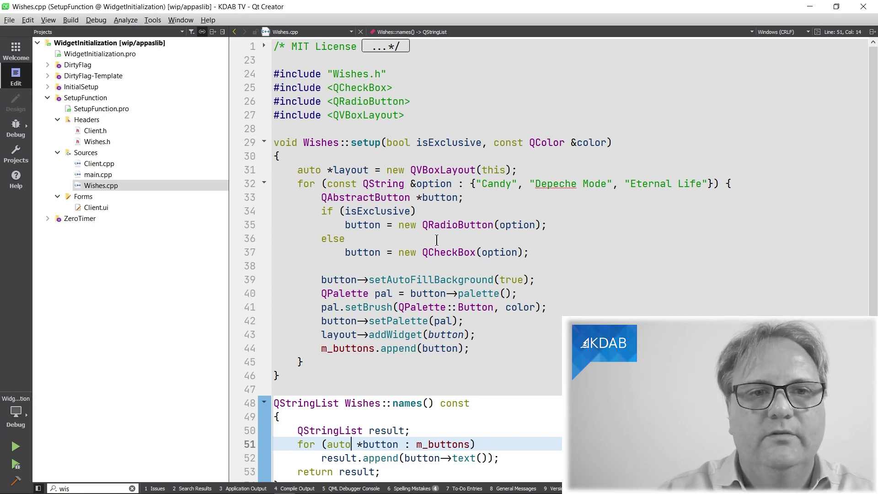
{"action": "left_click", "coordinate": [120, 167]}
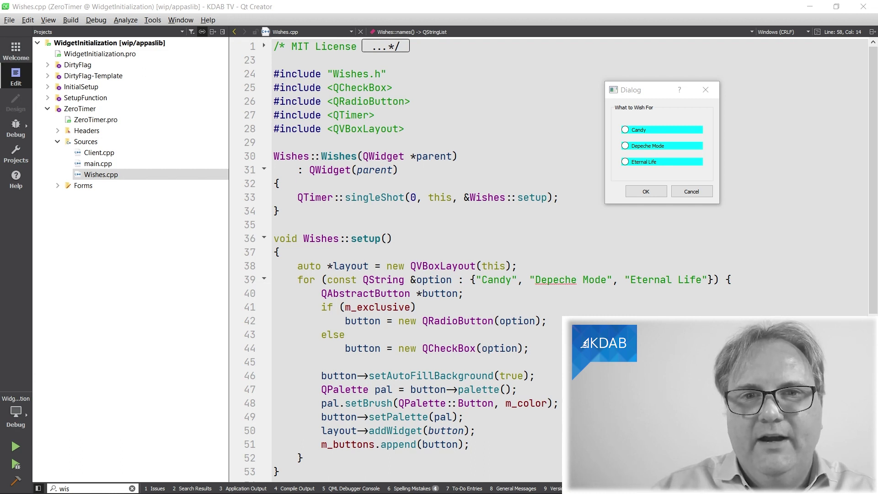
Step: Inspect the cyan ZeroTimer dialog, then open ZeroTimer's Client.cpp from Sources
{"action": "left_click", "coordinate": [685, 110]}
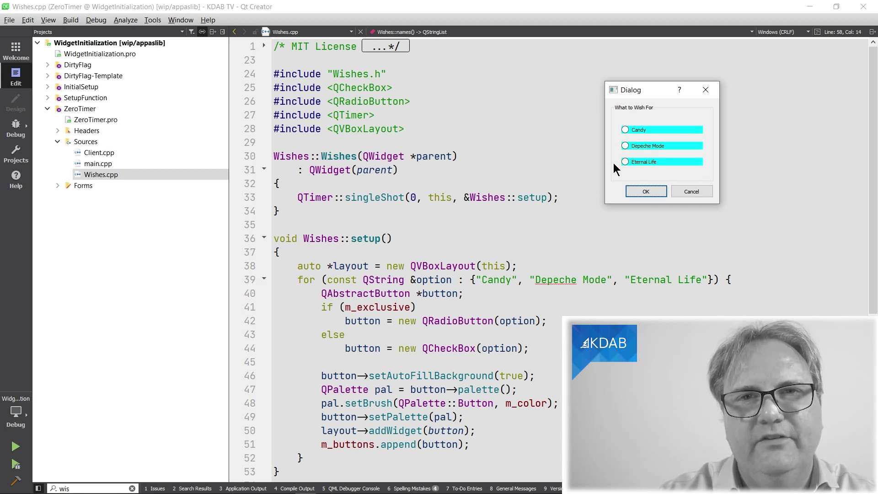
{"action": "left_click", "coordinate": [480, 129]}
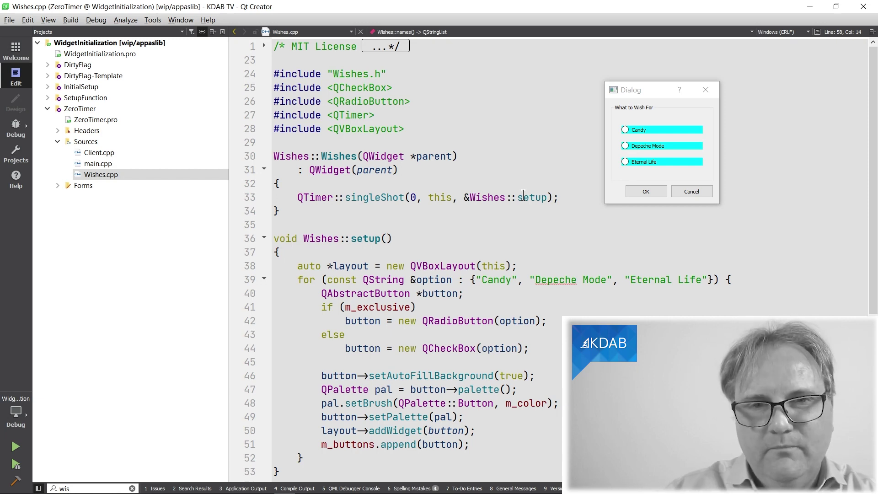
{"action": "left_click", "coordinate": [683, 153]}
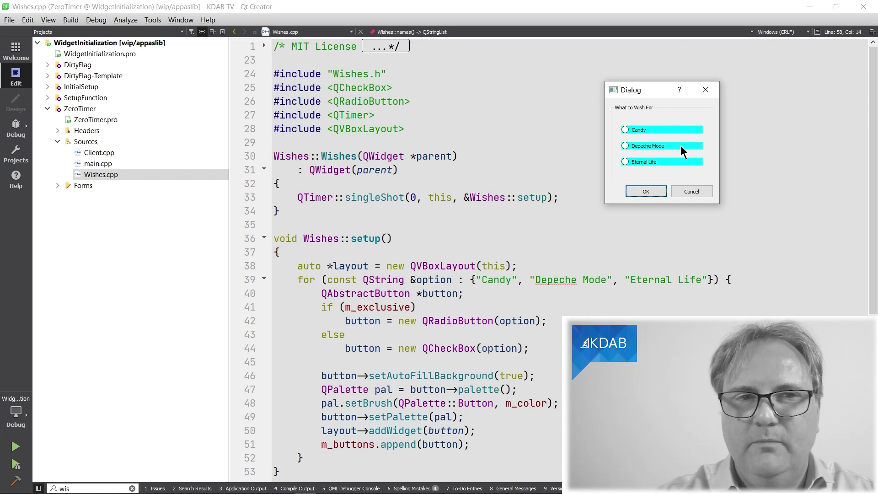
{"action": "left_click", "coordinate": [98, 153]}
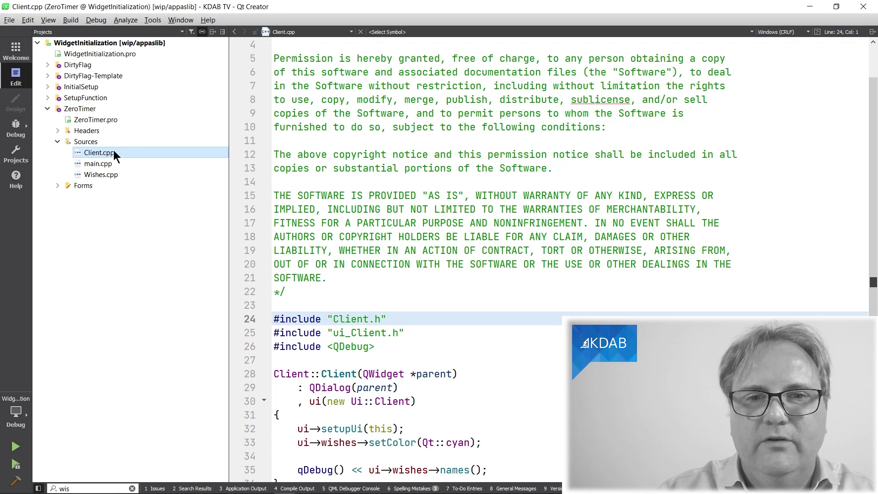
{"action": "scroll", "coordinate": [419, 315], "scroll_direction": "down", "scroll_amount": 2}
{"action": "scroll", "coordinate": [419, 315], "scroll_direction": "down", "scroll_amount": 1}
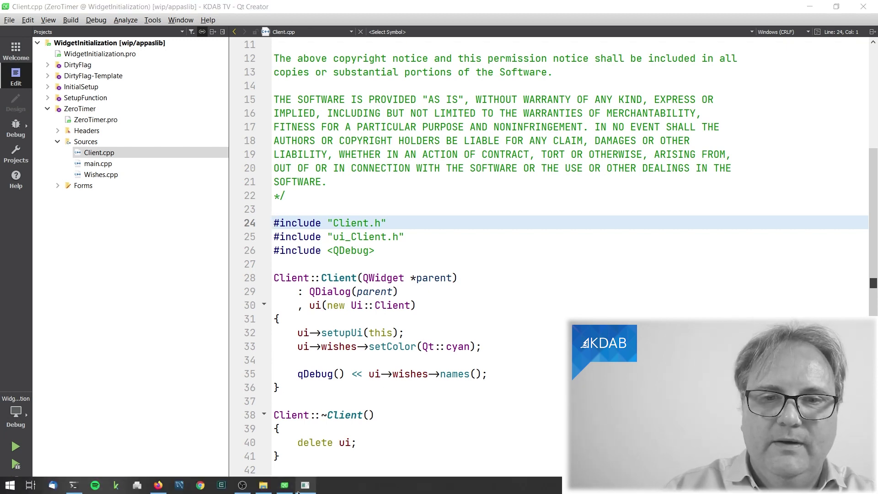
Step: Check Application Output, close it, and follow names() to its definition in Wishes.cpp
{"action": "left_click", "coordinate": [304, 485]}
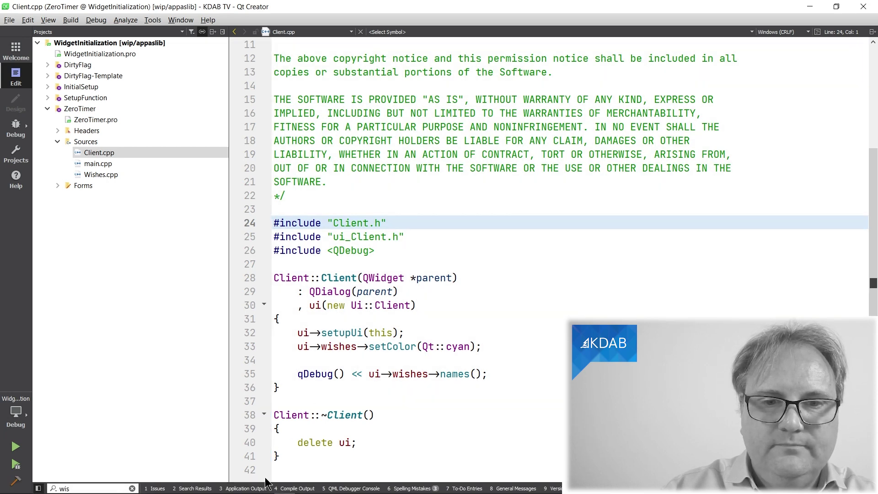
{"action": "left_click", "coordinate": [246, 488]}
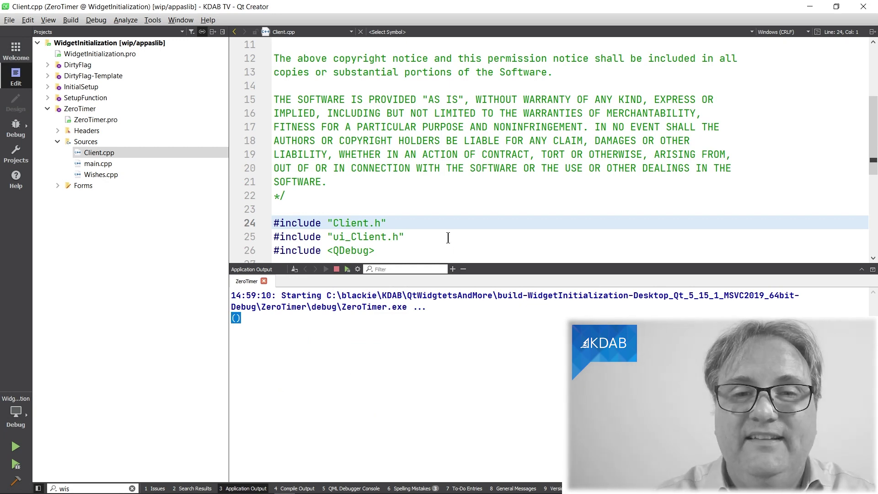
{"action": "key", "text": "Escape"}
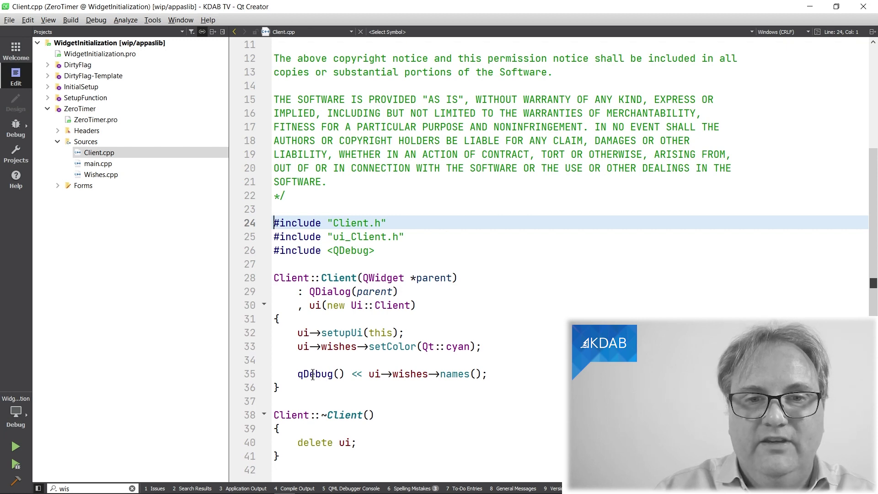
{"action": "left_click", "coordinate": [460, 374], "text": "ctrl"}
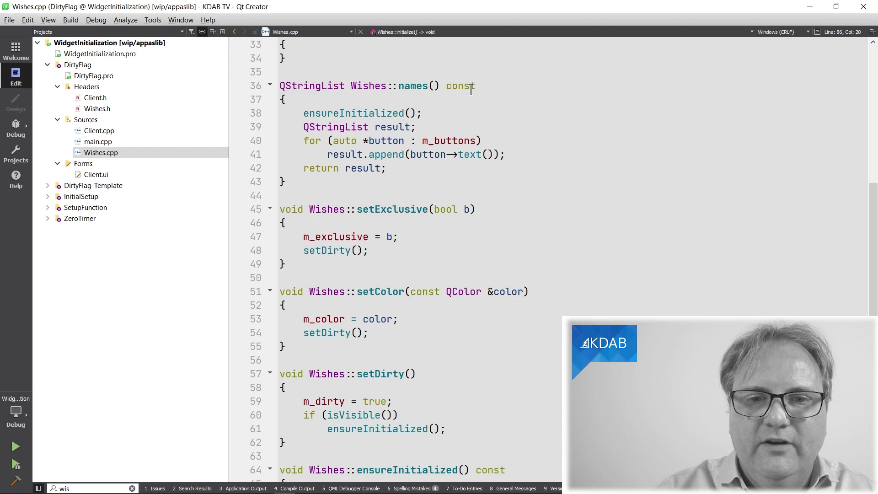
{"action": "scroll", "coordinate": [471, 89], "scroll_direction": "down", "scroll_amount": 1}
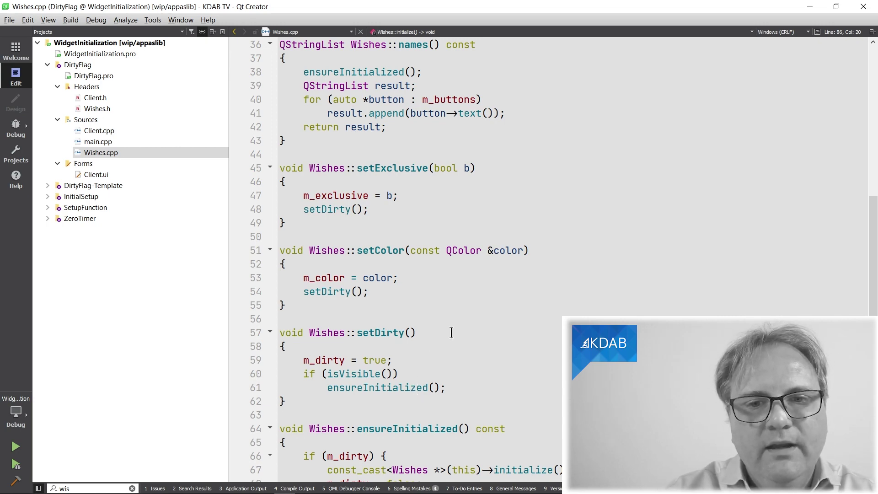
{"action": "scroll", "coordinate": [452, 333], "scroll_direction": "down", "scroll_amount": 2}
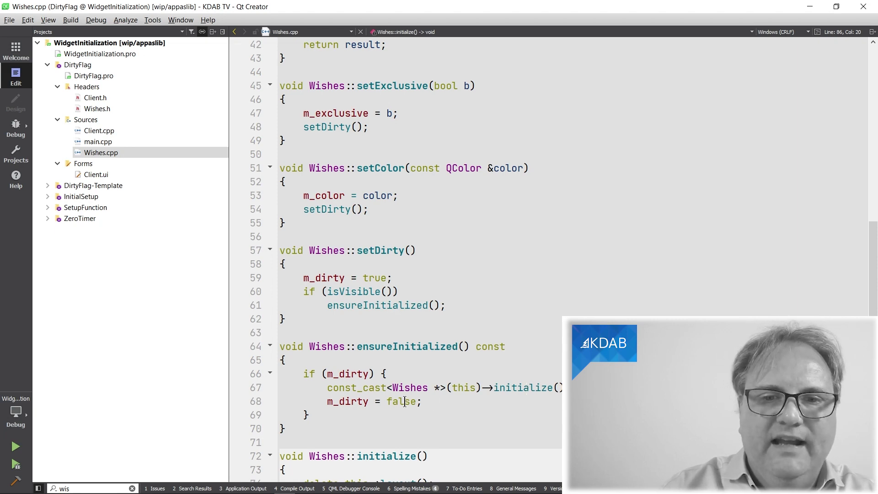
{"action": "scroll", "coordinate": [504, 371], "scroll_direction": "down", "scroll_amount": 6}
{"action": "scroll", "coordinate": [503, 371], "scroll_direction": "down", "scroll_amount": 6}
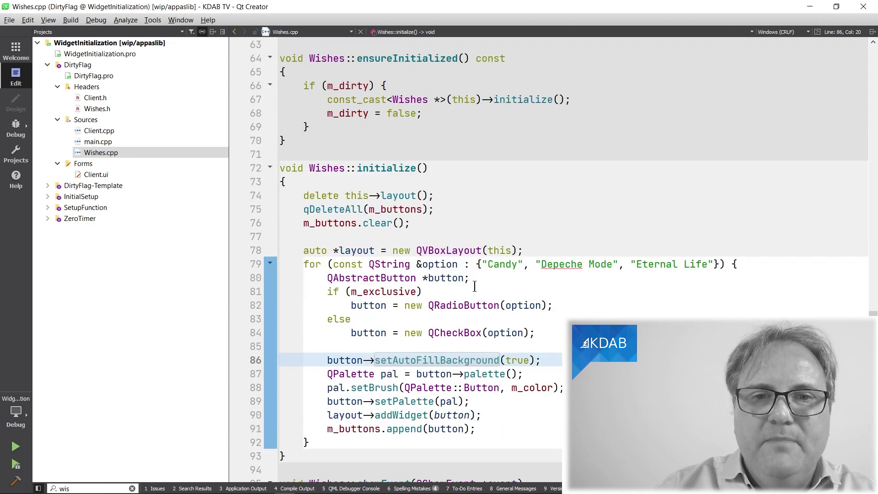
{"action": "scroll", "coordinate": [474, 280], "scroll_direction": "down", "scroll_amount": 3}
{"action": "scroll", "coordinate": [473, 280], "scroll_direction": "down", "scroll_amount": 3}
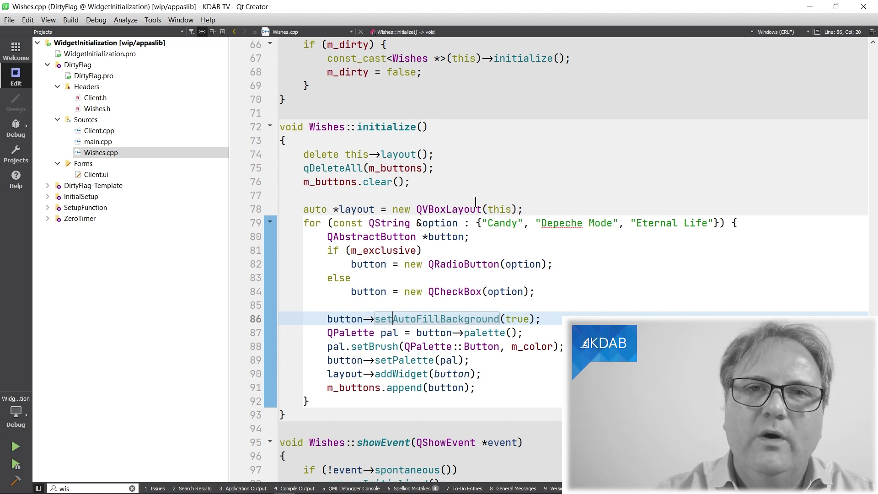
{"action": "scroll", "coordinate": [475, 201], "scroll_direction": "down", "scroll_amount": 1}
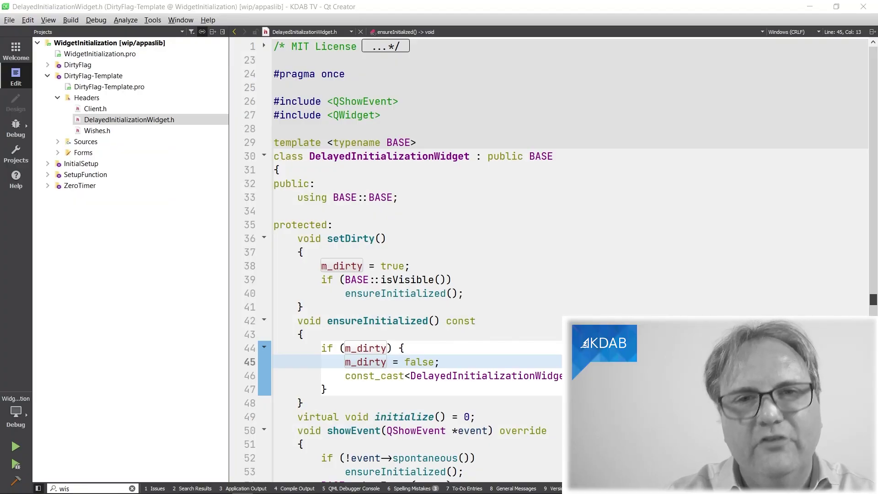
Step: Open Wishes.h, which derives Wishes from DelayedInitializationWidget<QWidget> and overrides initialize()
{"action": "key", "text": "alt+Tab"}
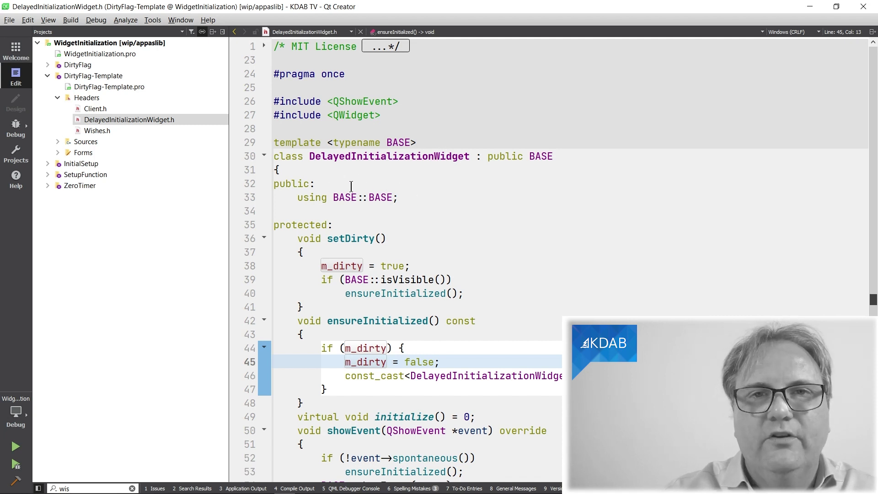
{"action": "scroll", "coordinate": [455, 188], "scroll_direction": "down", "scroll_amount": 2}
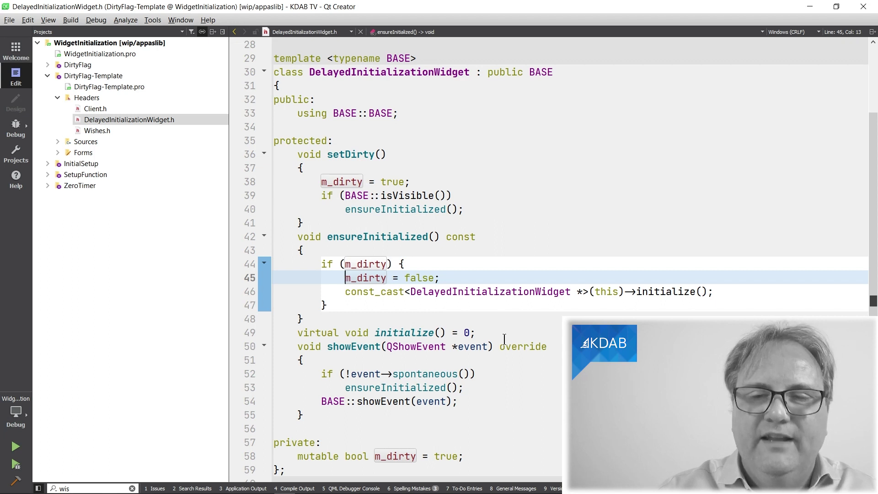
{"action": "scroll", "coordinate": [502, 349], "scroll_direction": "down", "scroll_amount": 1}
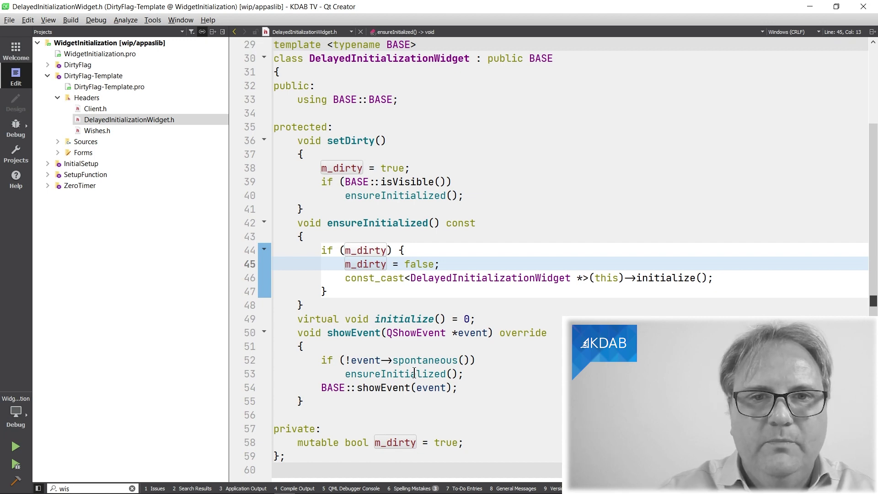
{"action": "left_click", "coordinate": [114, 130]}
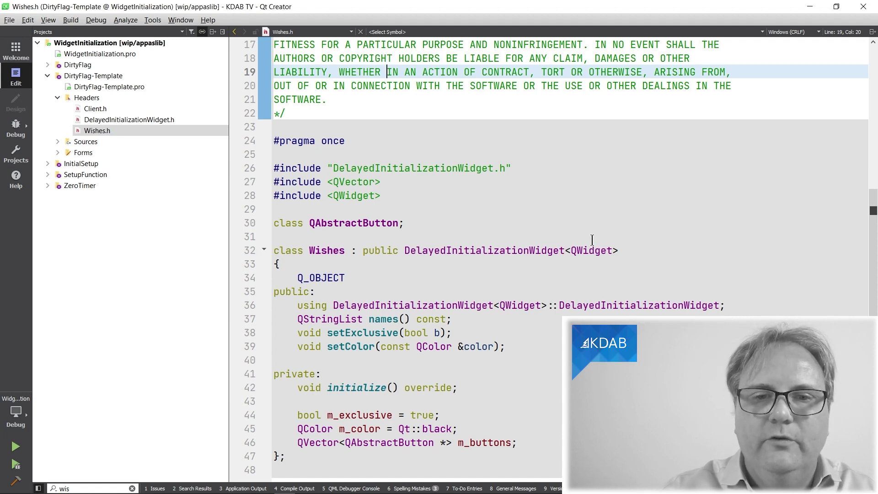
Step: Follow initialize() into Wishes.cpp and inspect the setter calls to setDirty()
{"action": "left_click", "coordinate": [351, 388]}
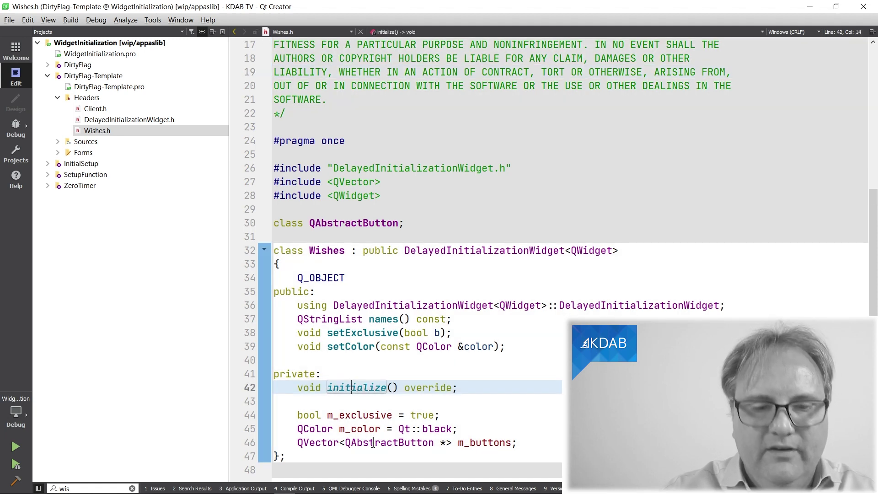
{"action": "key", "text": "F2"}
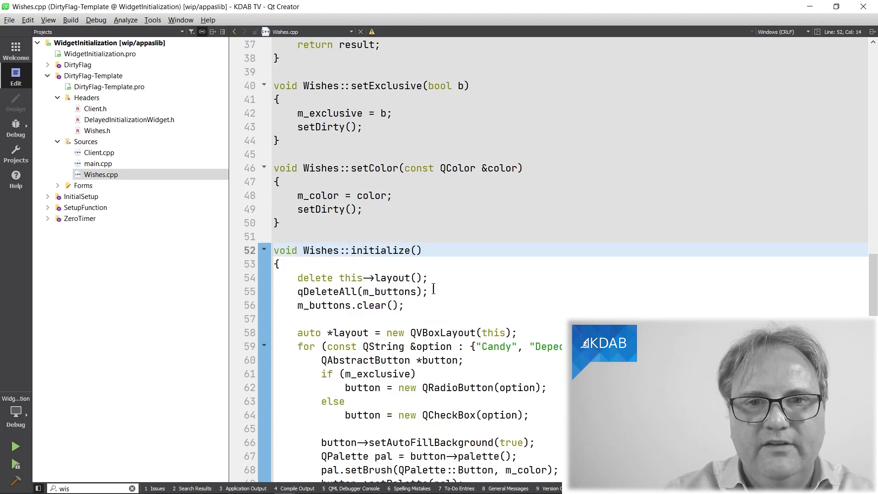
{"action": "scroll", "coordinate": [434, 289], "scroll_direction": "down", "scroll_amount": 2}
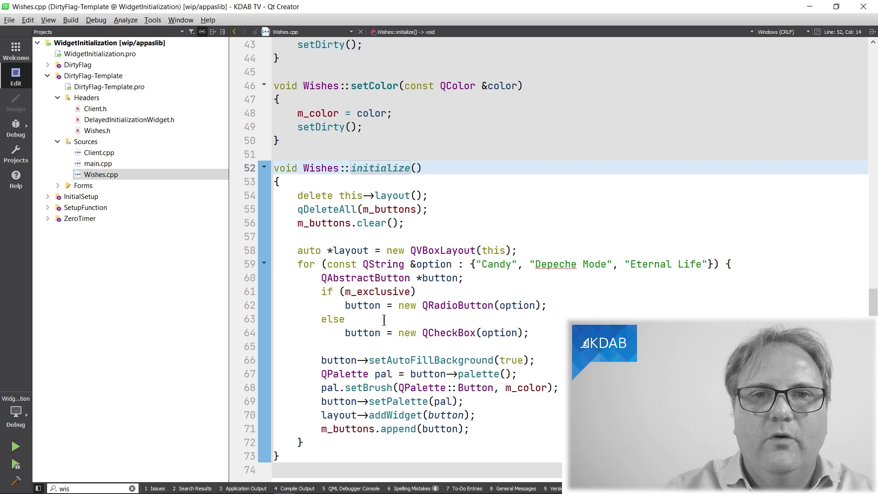
{"action": "scroll", "coordinate": [384, 319], "scroll_direction": "up", "scroll_amount": 3}
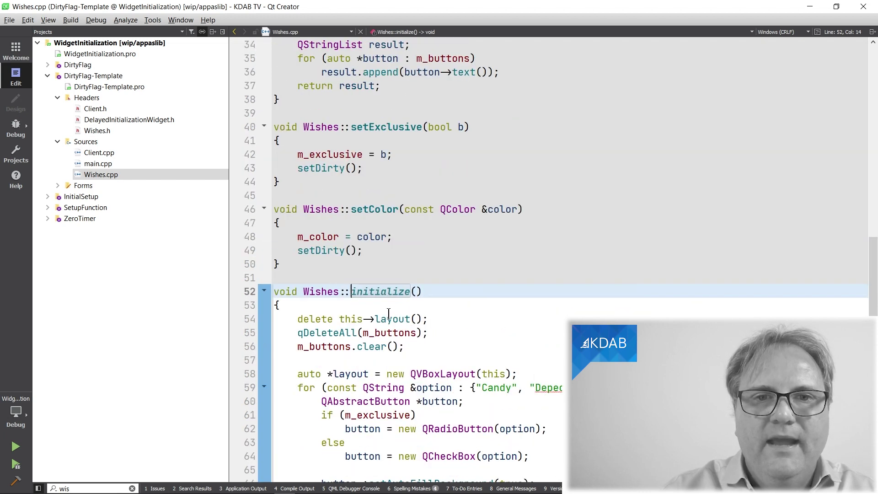
{"action": "left_click", "coordinate": [312, 251]}
{"action": "left_click", "coordinate": [330, 169]}
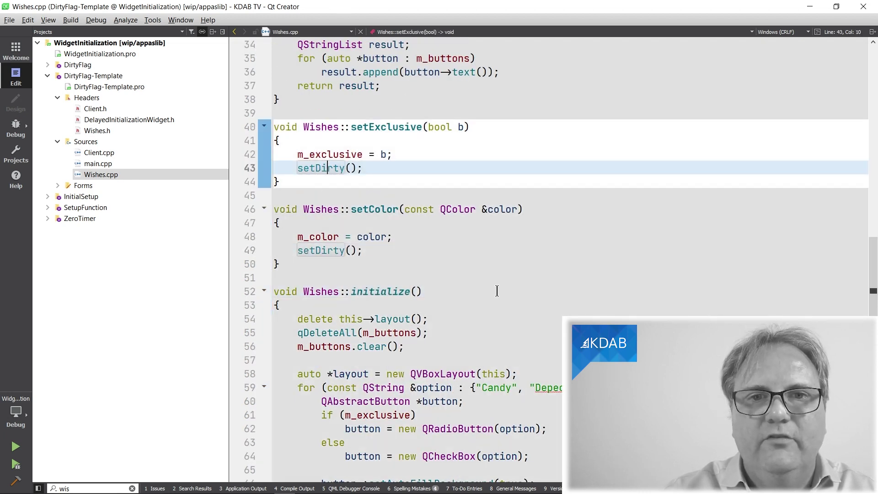
{"action": "scroll", "coordinate": [518, 293], "scroll_direction": "up", "scroll_amount": 1}
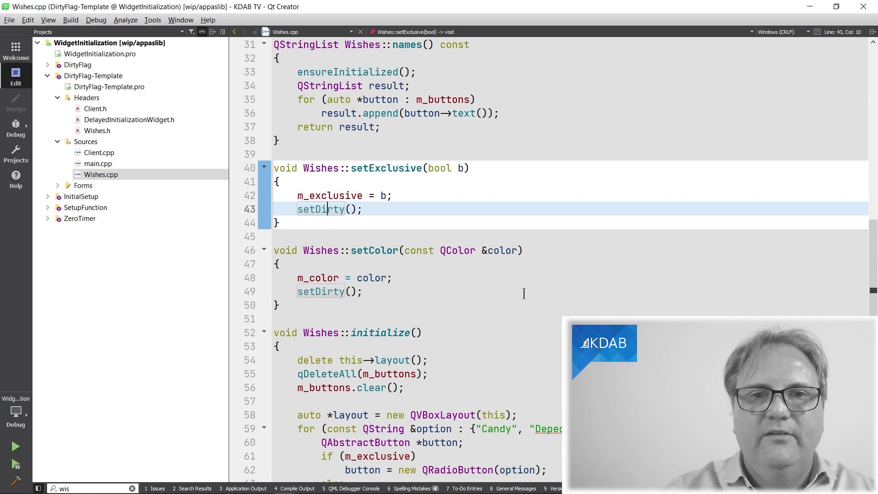
{"action": "scroll", "coordinate": [524, 294], "scroll_direction": "up", "scroll_amount": 1}
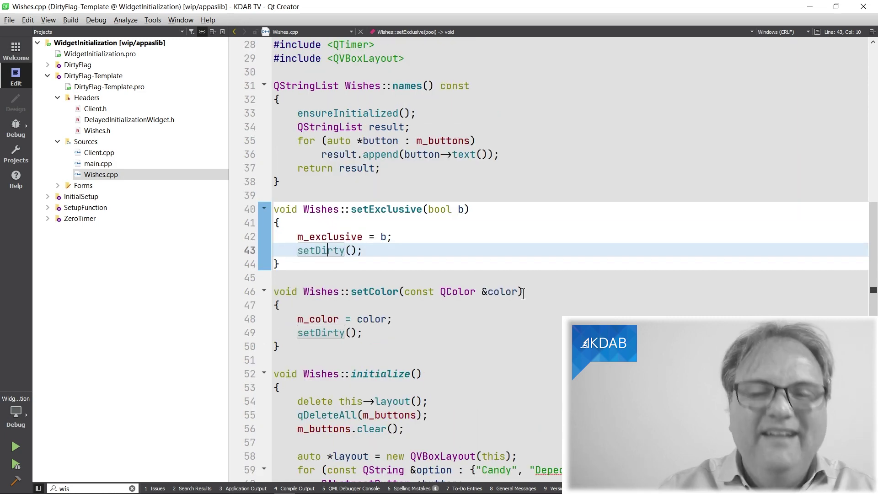
{"action": "scroll", "coordinate": [522, 268], "scroll_direction": "up", "scroll_amount": 1}
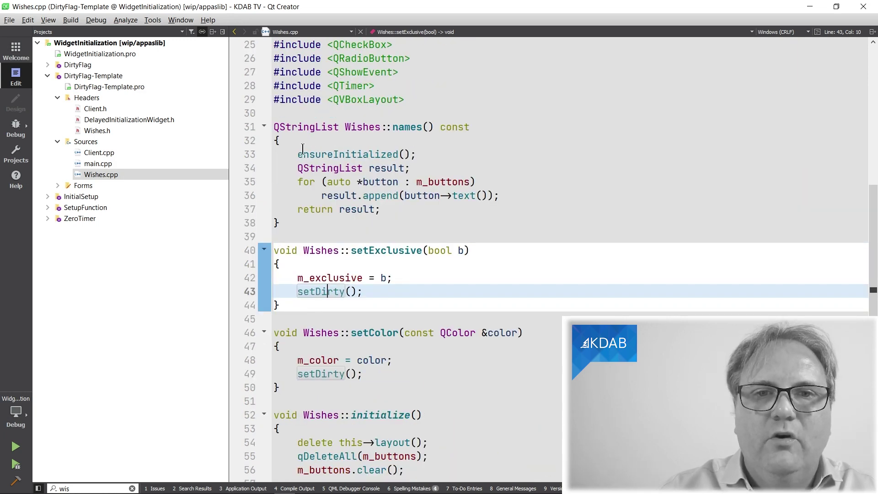